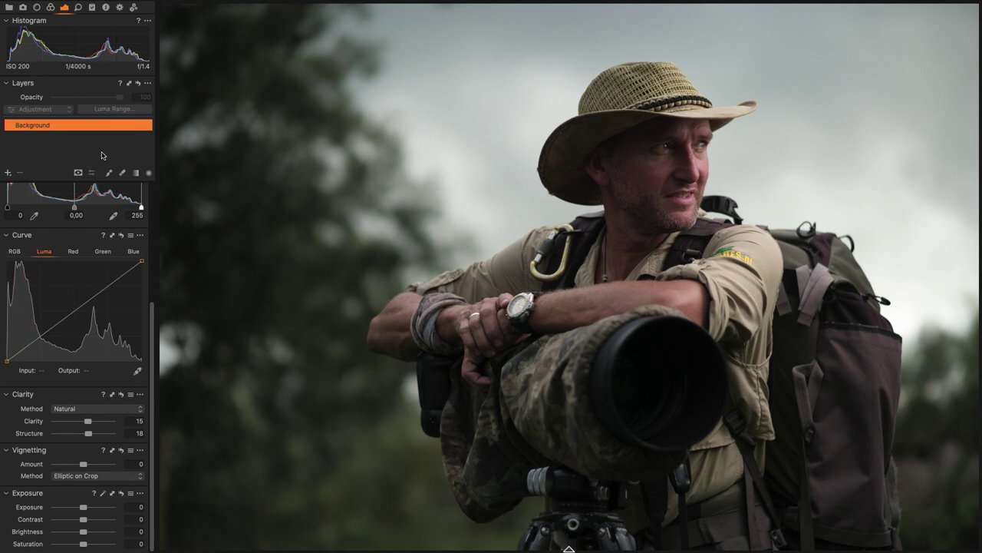
- In the Color Editor, try desaturating and darkening the greens, then reset both sliders to 0
click(50, 8)
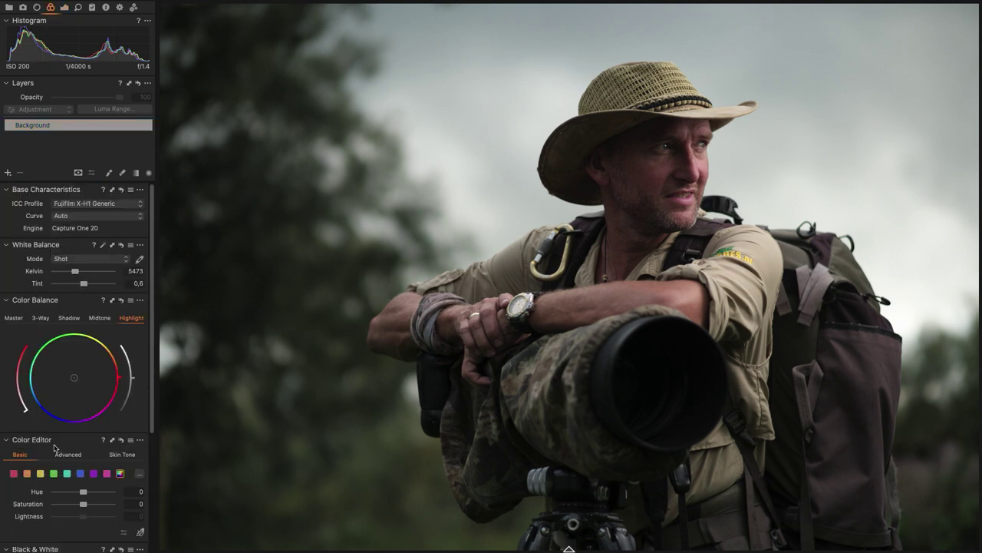
scroll(54, 447, down, 5)
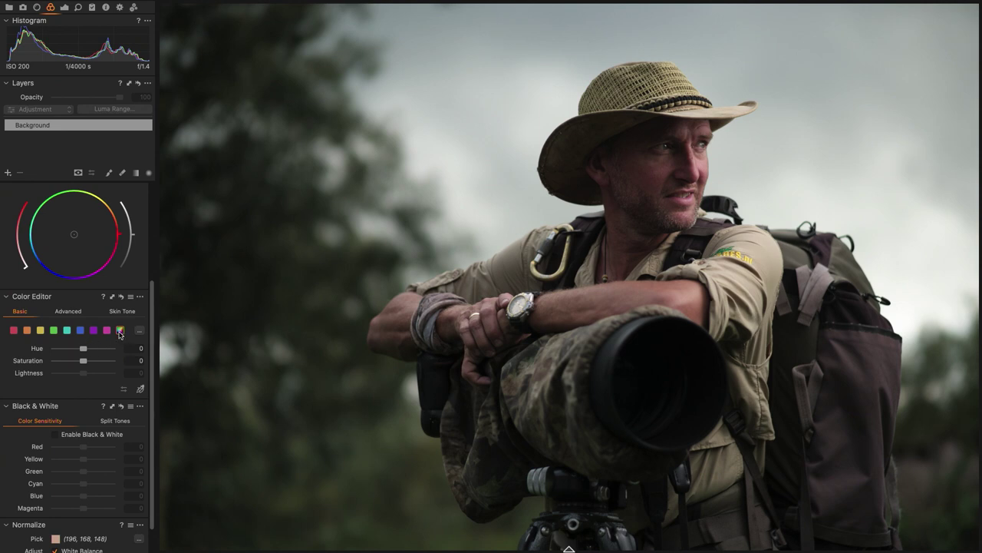
click(52, 330)
drag(83, 361, 34, 359)
double_click(33, 359)
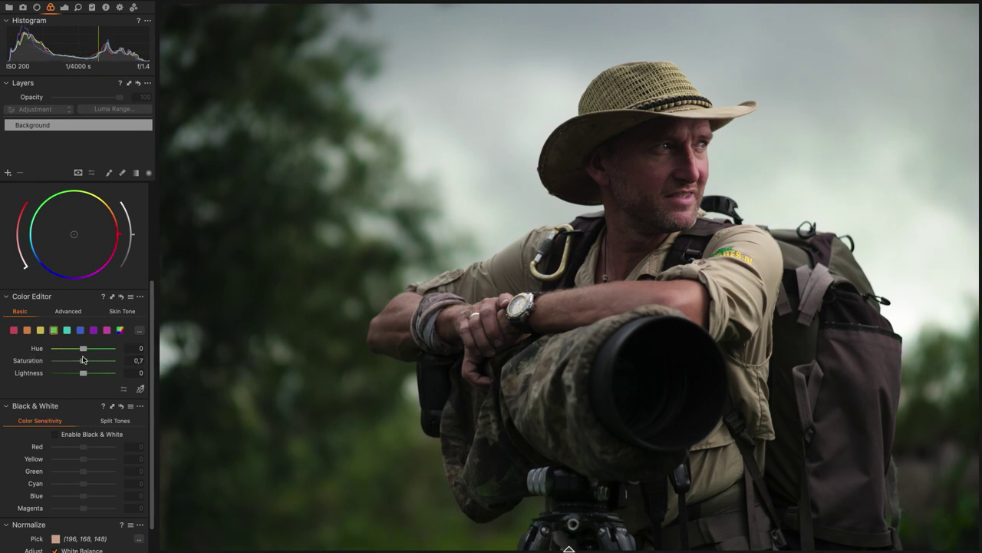
drag(91, 372, 95, 353)
double_click(71, 372)
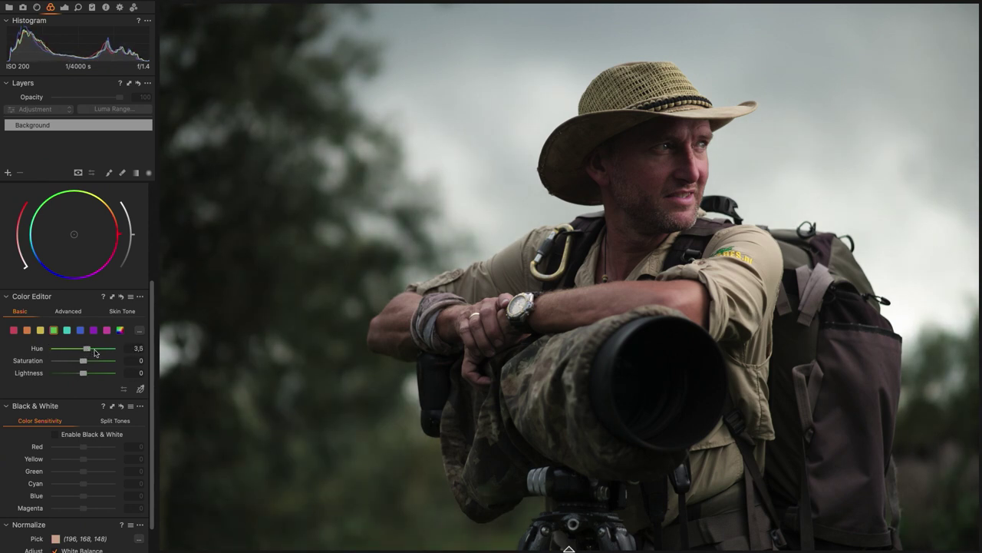
- Widen the green colour range toward cyan in Edit Color Ranges and apply it
click(139, 332)
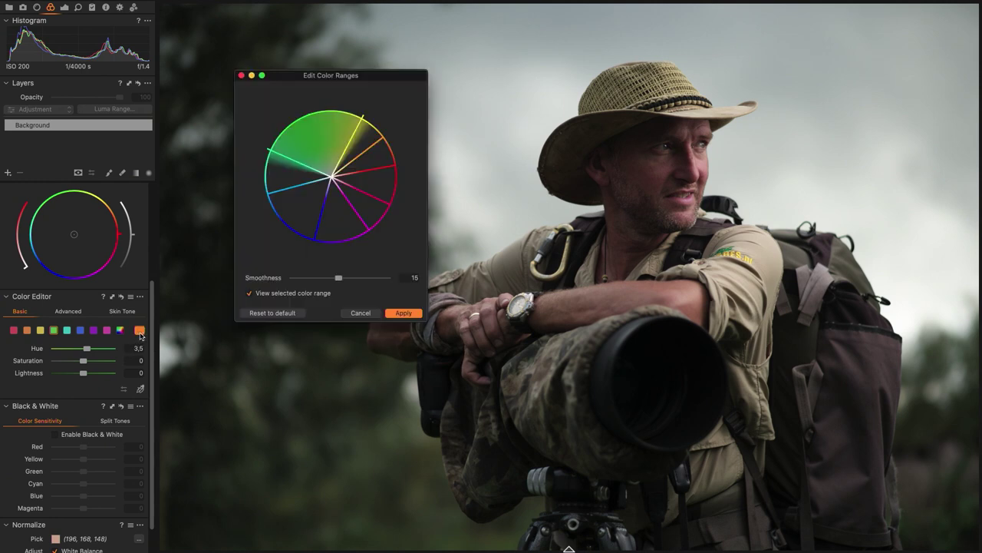
drag(329, 80, 597, 41)
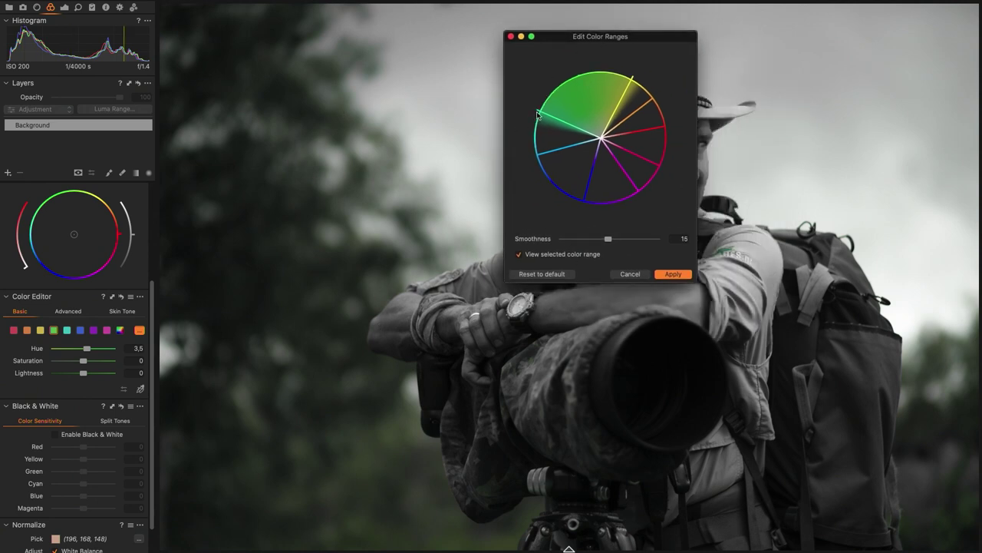
mouse_move(537, 112)
mouse_down()
mouse_move(528, 132)
mouse_move(539, 105)
mouse_up()
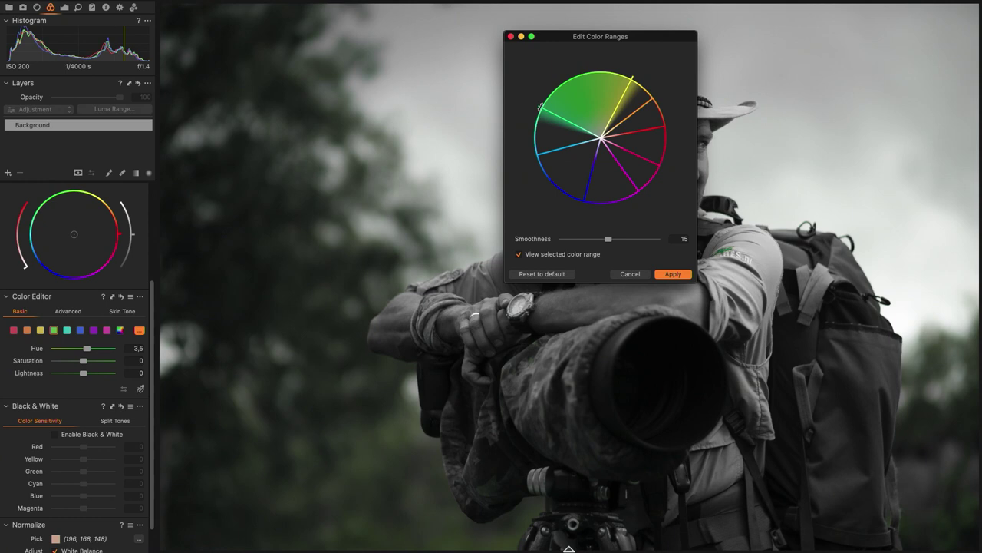
click(674, 275)
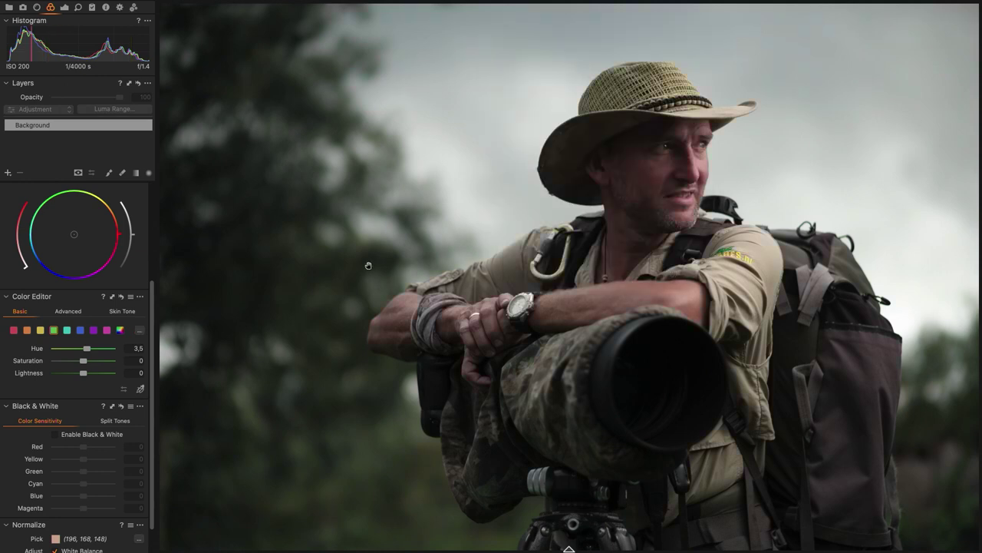
- Pick the hat's tones with the Direct Color Editor and set hue 13.5, saturation 30.2, lightness -3
mouse_move(488, 4)
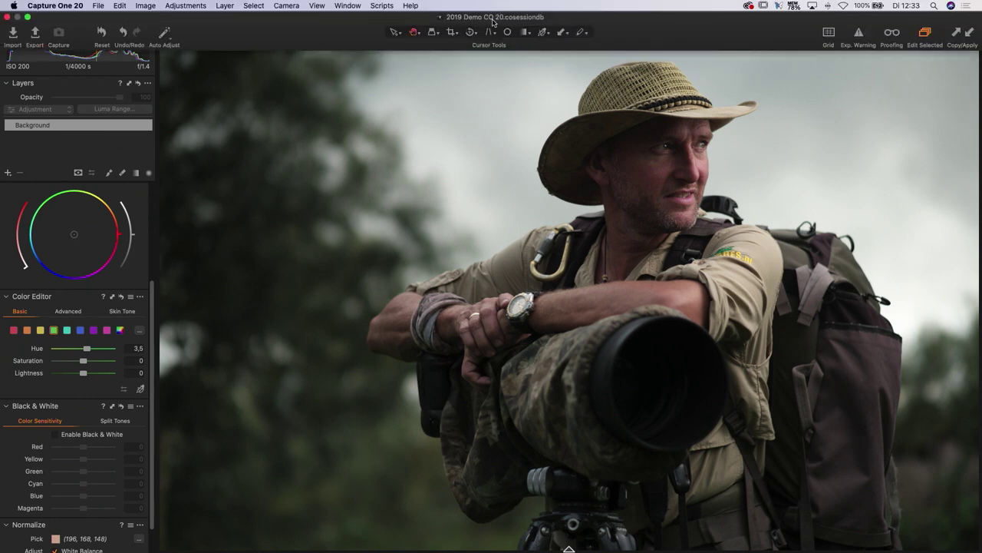
click(543, 34)
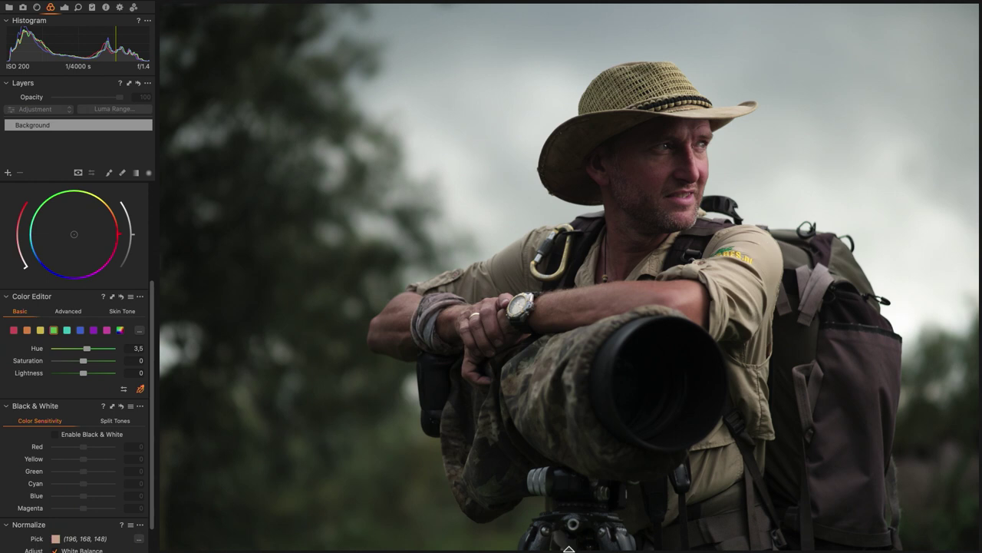
drag(729, 256, 776, 256)
text(-80)
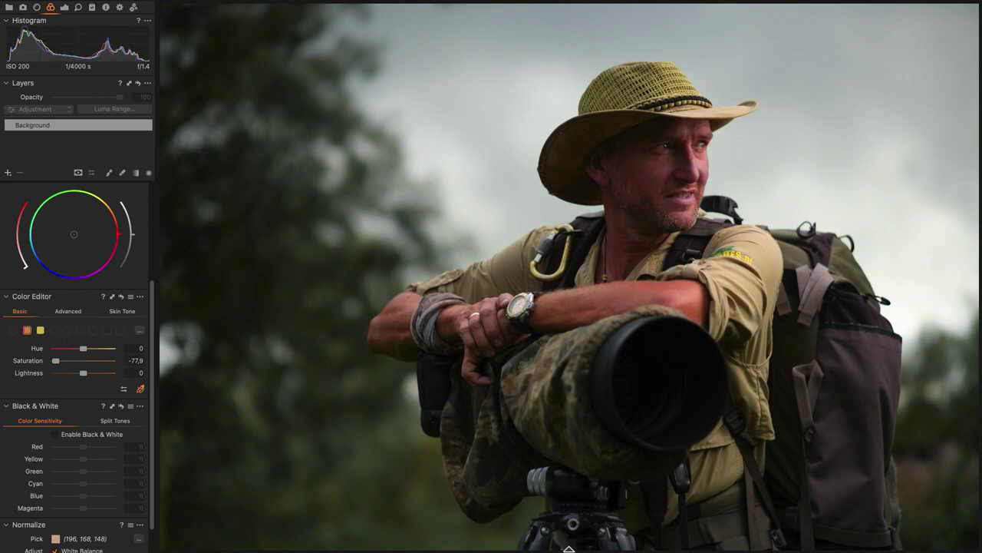
drag(54, 360, 96, 348)
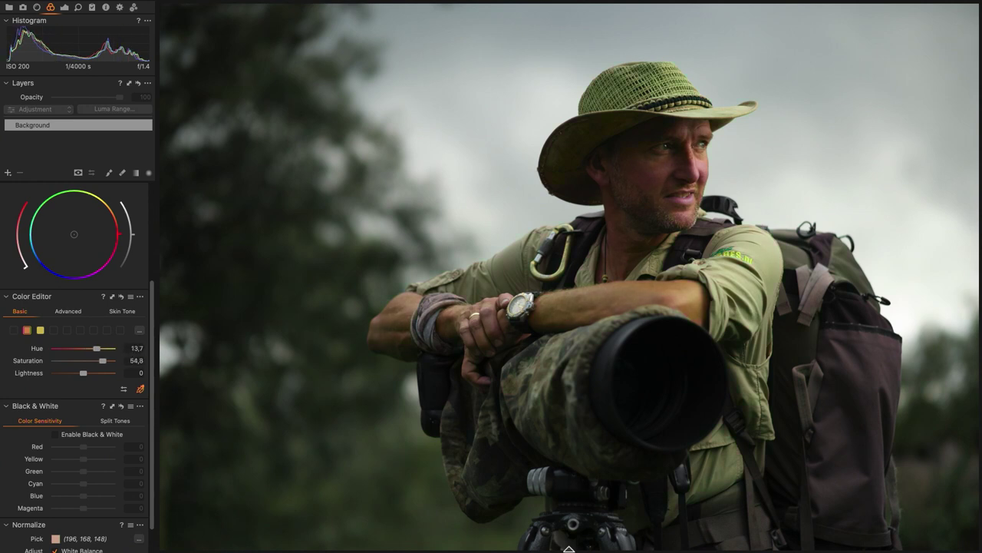
drag(757, 247, 756, 291)
drag(754, 177, 758, 244)
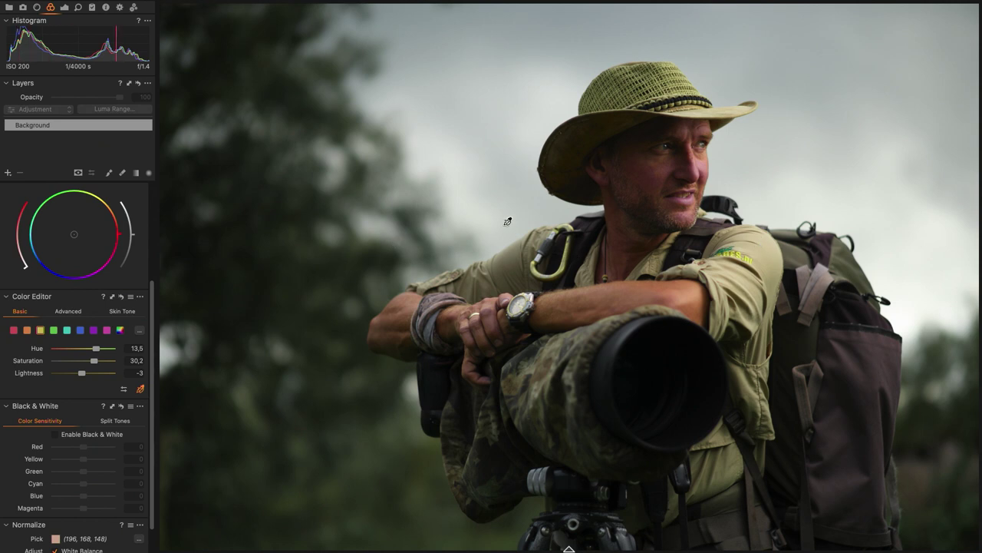
right_click(386, 195)
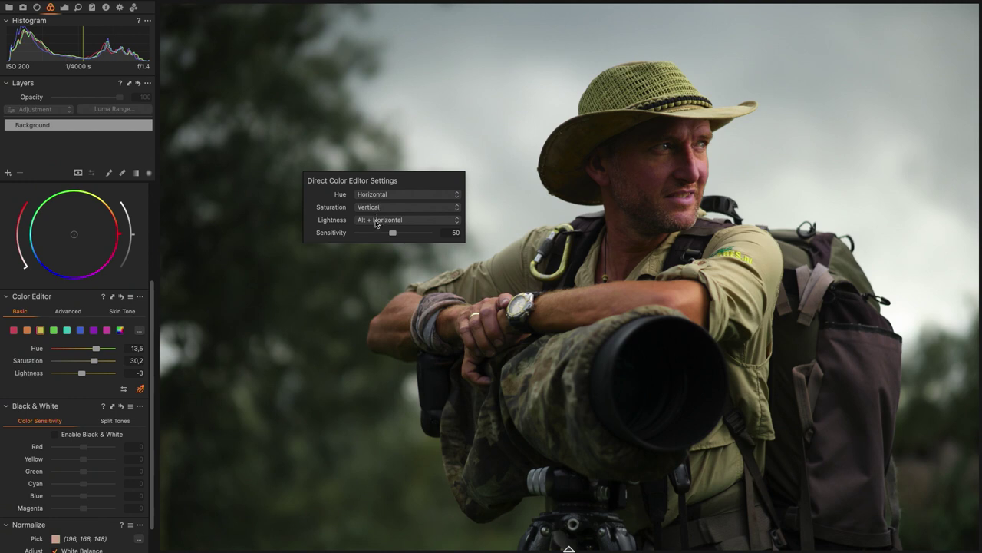
click(401, 207)
click(305, 157)
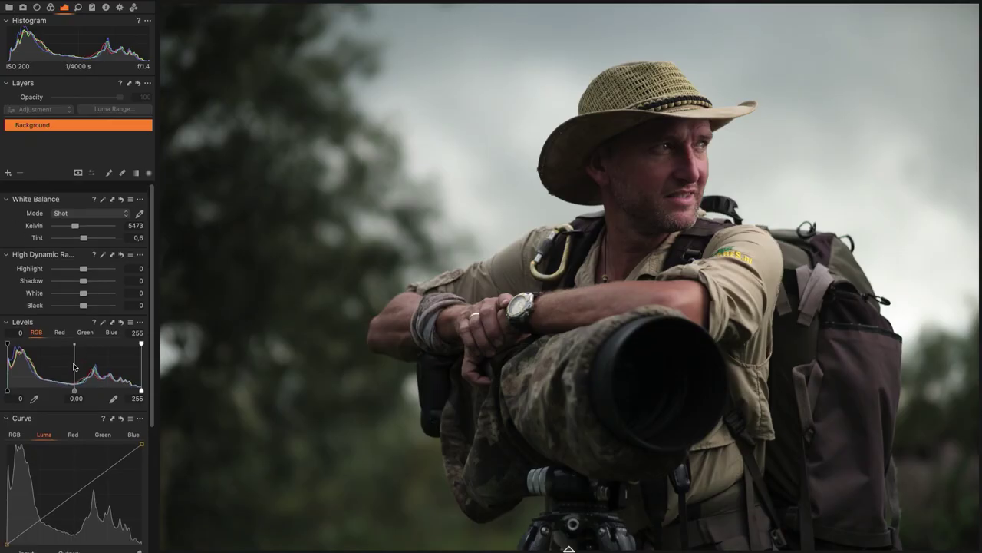
- Scroll the Exposure tools to show White Balance, High Dynamic Range and Levels
scroll(75, 367, down, 1)
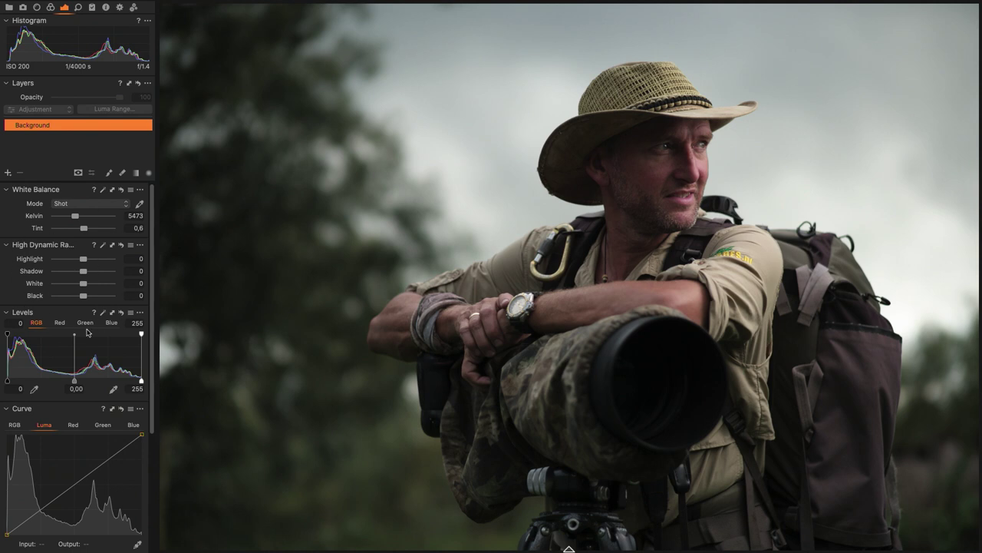
- Trial strong High Dynamic Range adjustments, then reset Highlight and Shadow to 0
drag(83, 271, 168, 274)
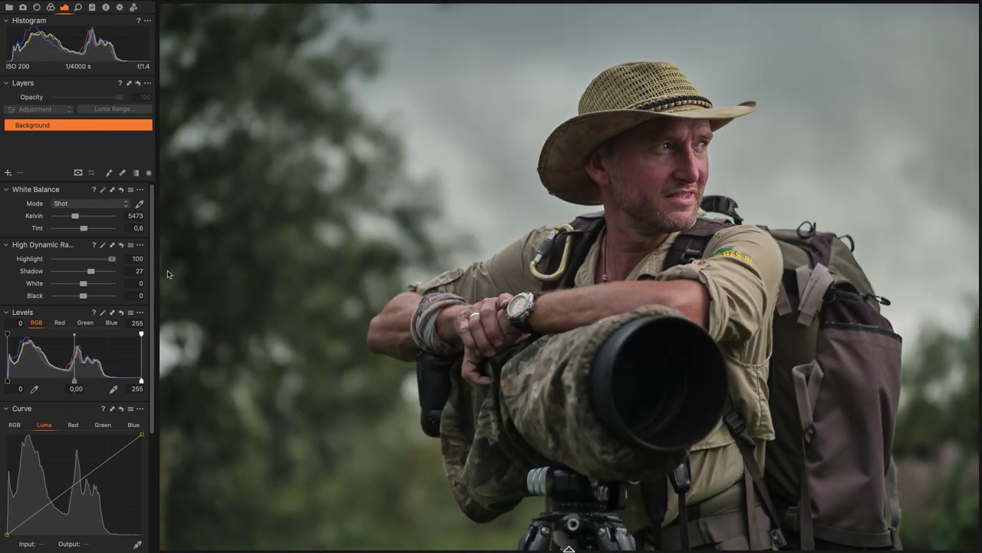
double_click(112, 258)
double_click(89, 270)
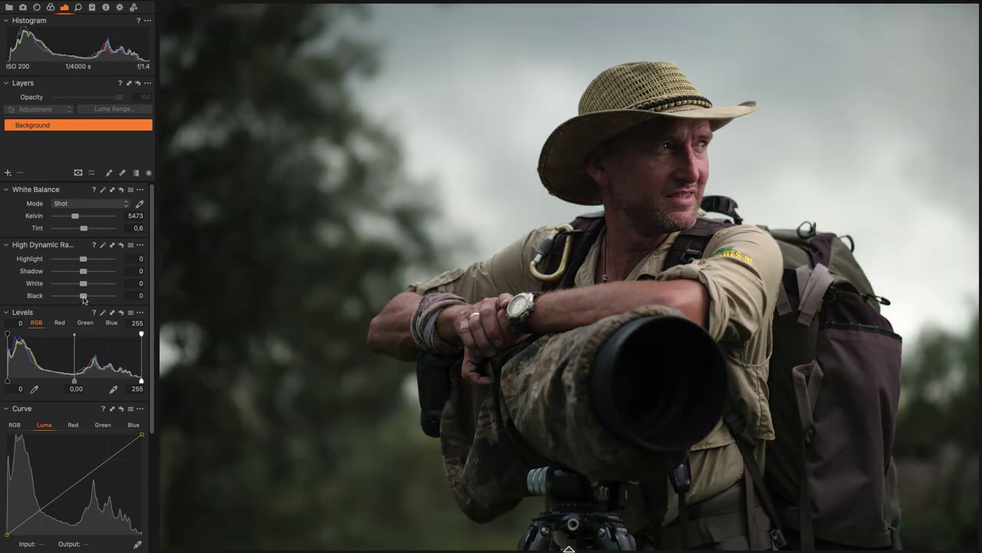
mouse_move(83, 297)
mouse_down()
mouse_move(99, 299)
mouse_move(86, 299)
mouse_up()
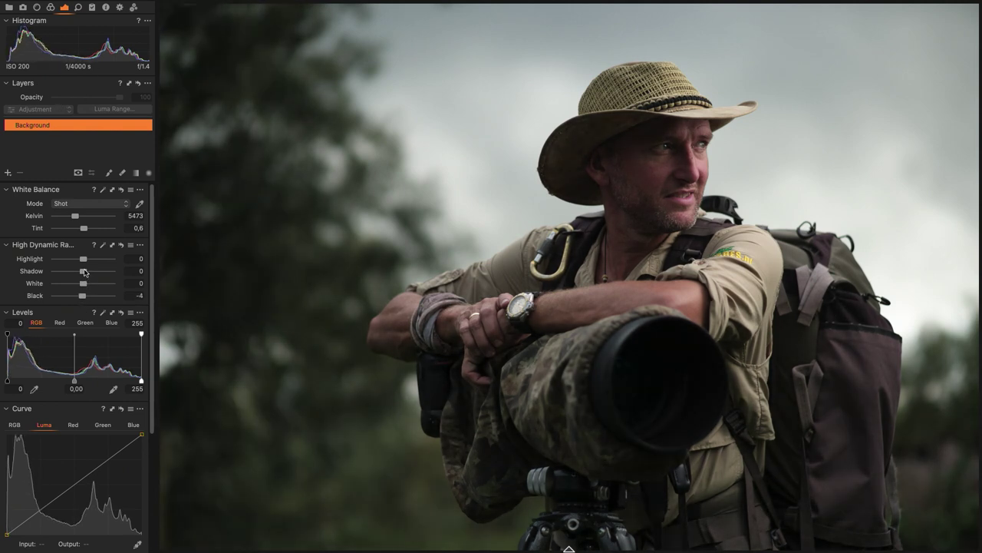
drag(85, 272, 98, 272)
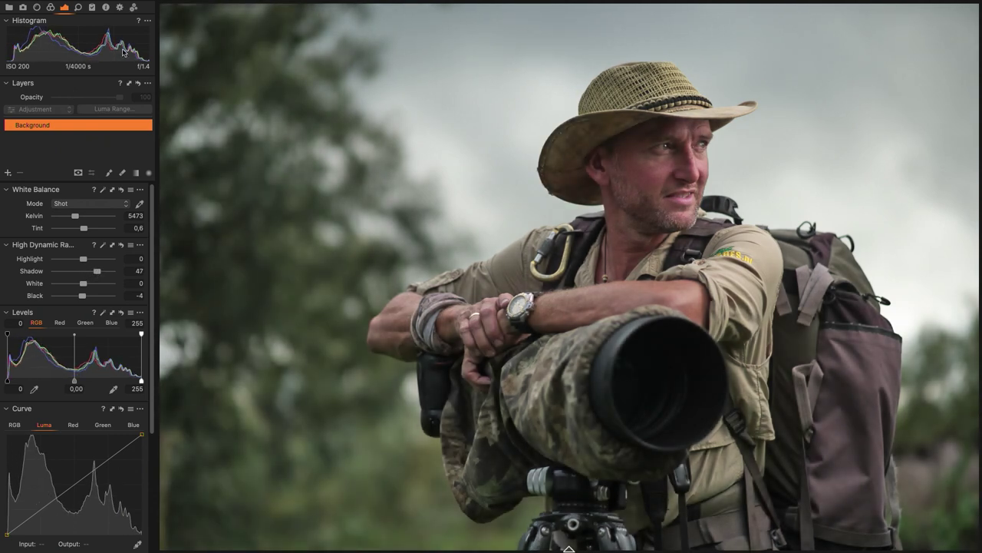
double_click(97, 271)
- Raise the HDR Black to 44, reset White to 0, and show the image browser strip
drag(80, 299, 91, 298)
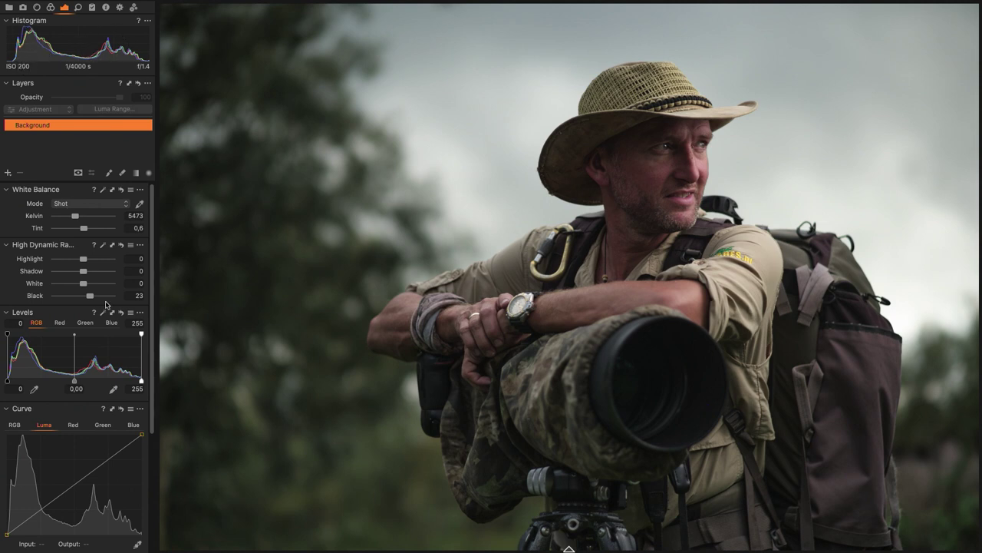
drag(91, 297, 96, 301)
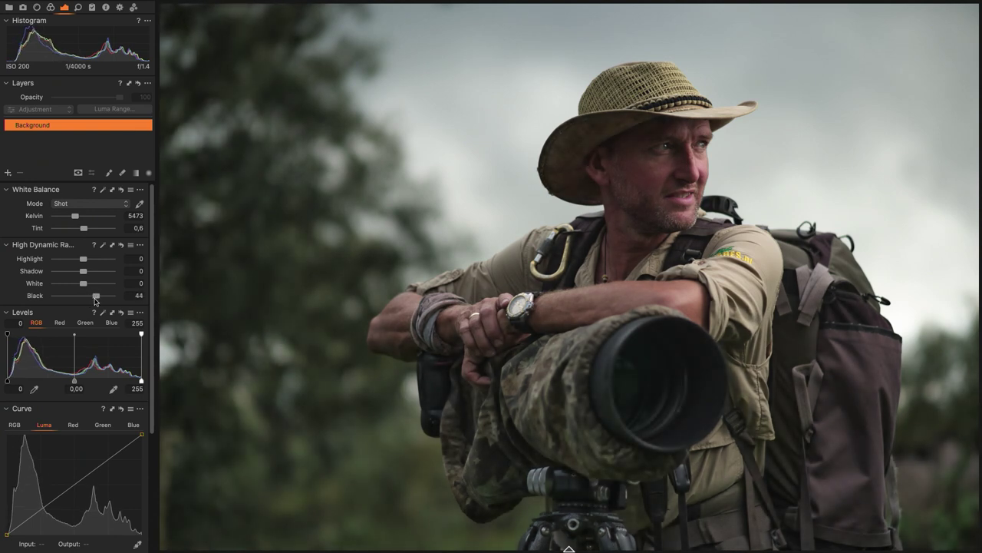
drag(83, 283, 60, 285)
double_click(61, 285)
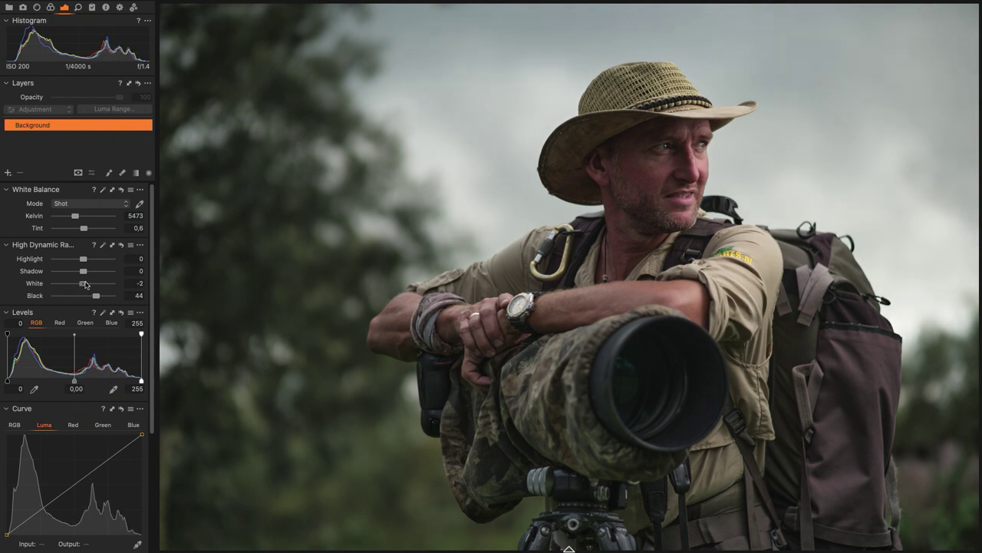
click(569, 548)
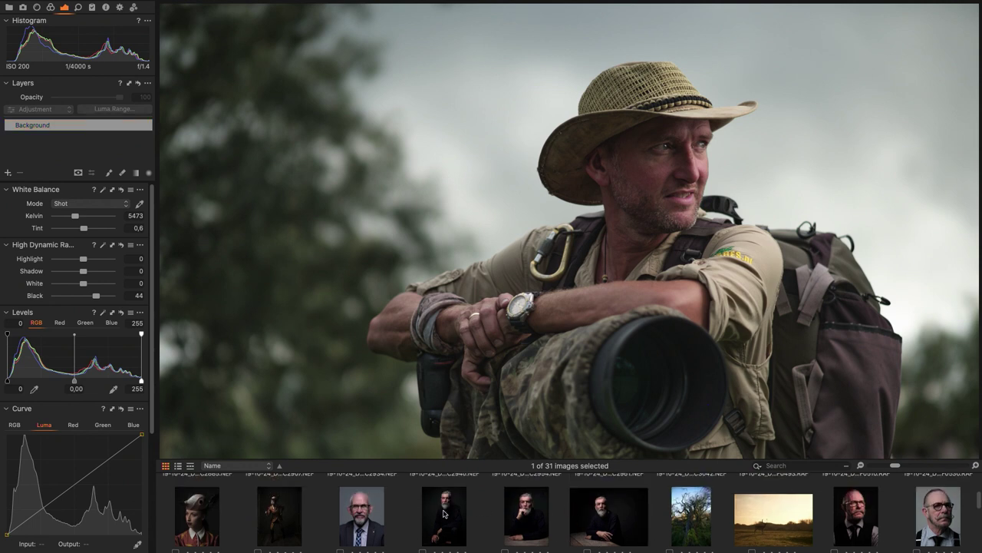
- Open the grey-bearded man's portrait full-view and set a 3x4 crop ratio
click(444, 513)
key(super+shift+b)
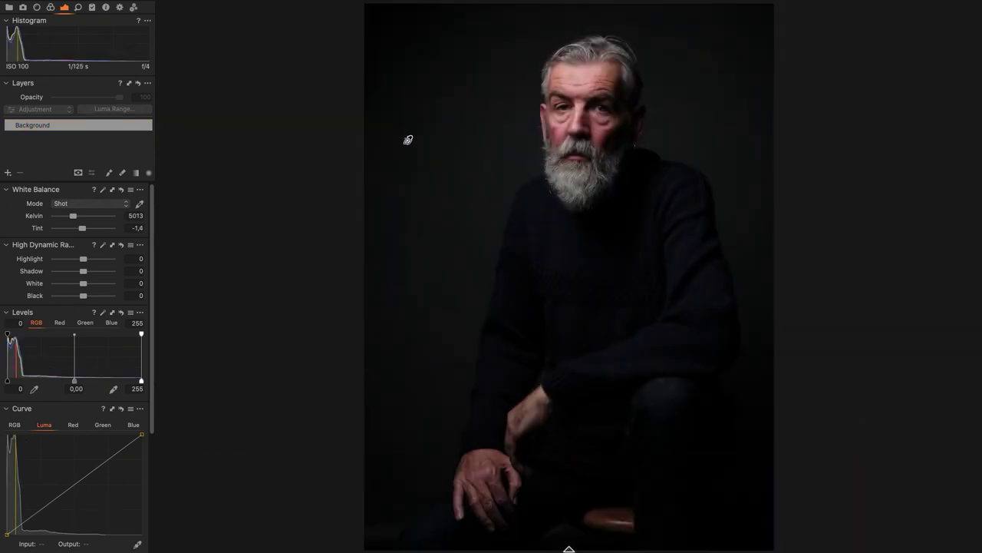
key(c)
right_click(425, 127)
click(422, 129)
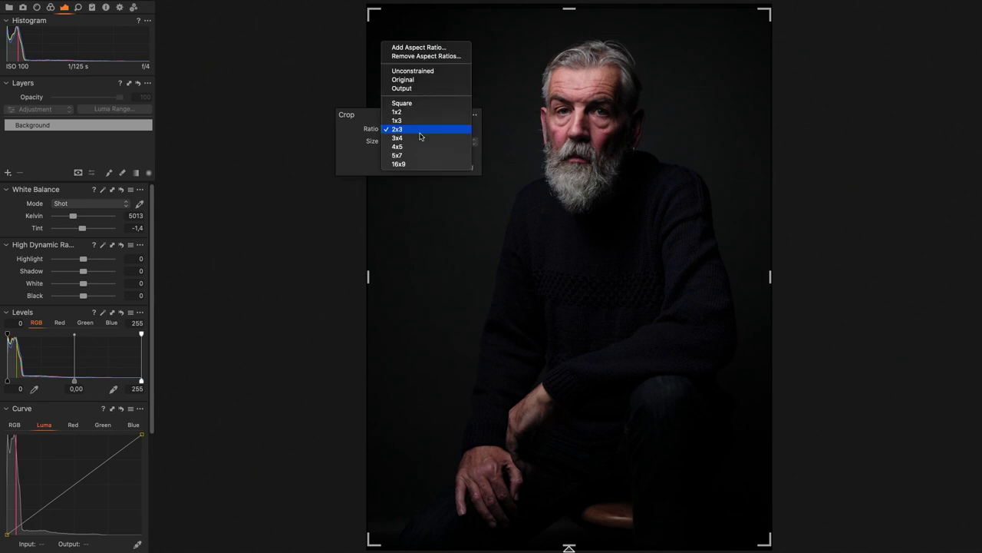
click(418, 139)
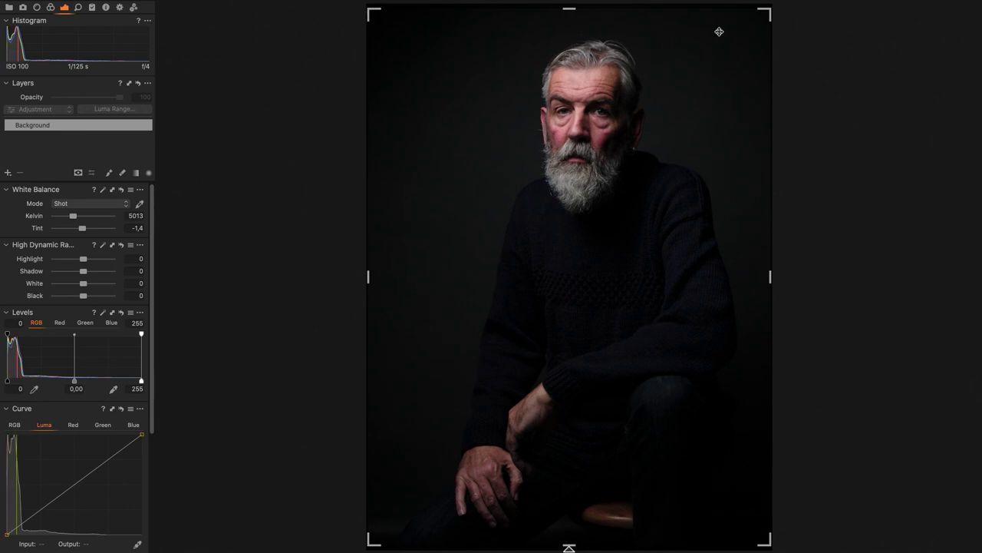
- Widen and recentre the crop frame to 1620 × 2160 px and apply it
drag(769, 12, 696, 83)
drag(673, 123, 687, 110)
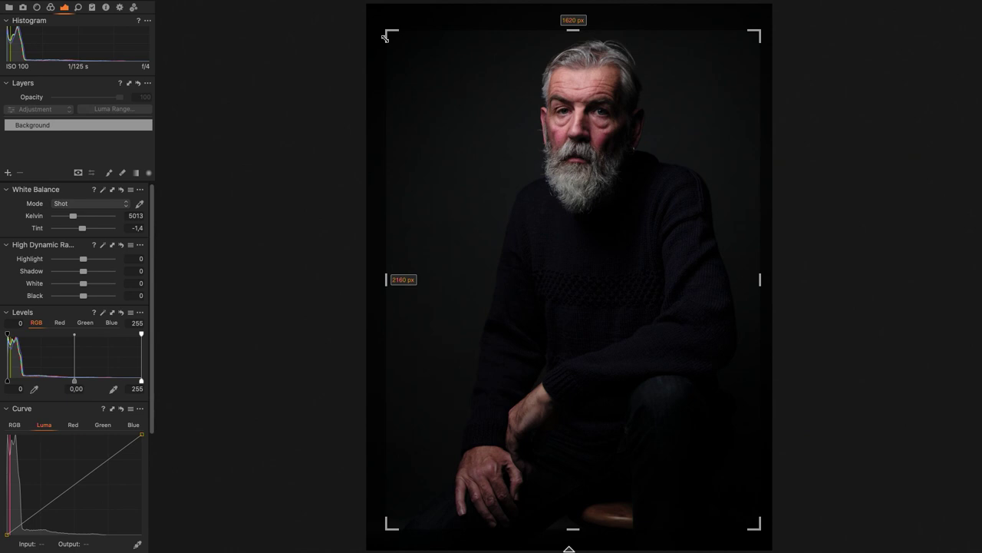
mouse_move(388, 36)
mouse_down()
mouse_move(395, 41)
mouse_move(386, 26)
mouse_up()
drag(495, 129, 496, 133)
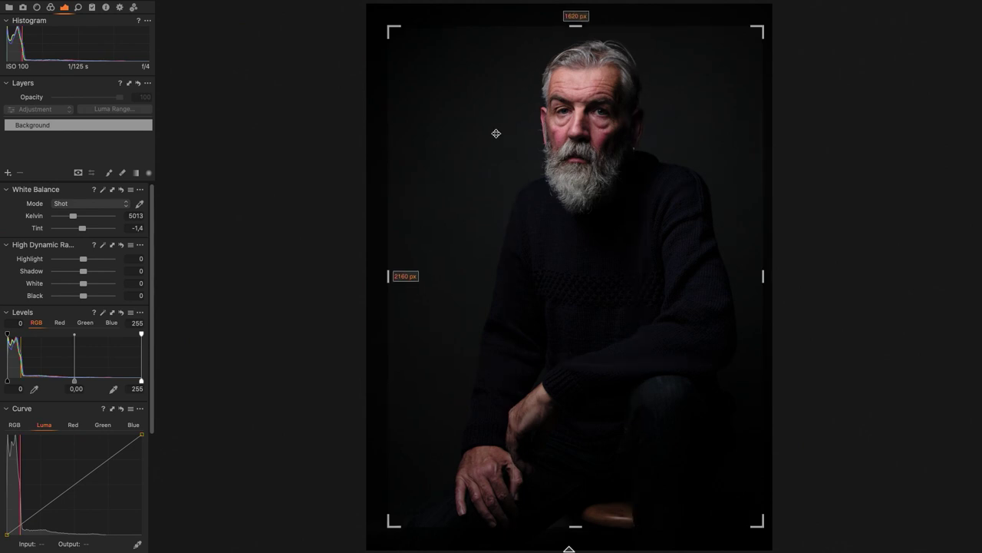
key(h)
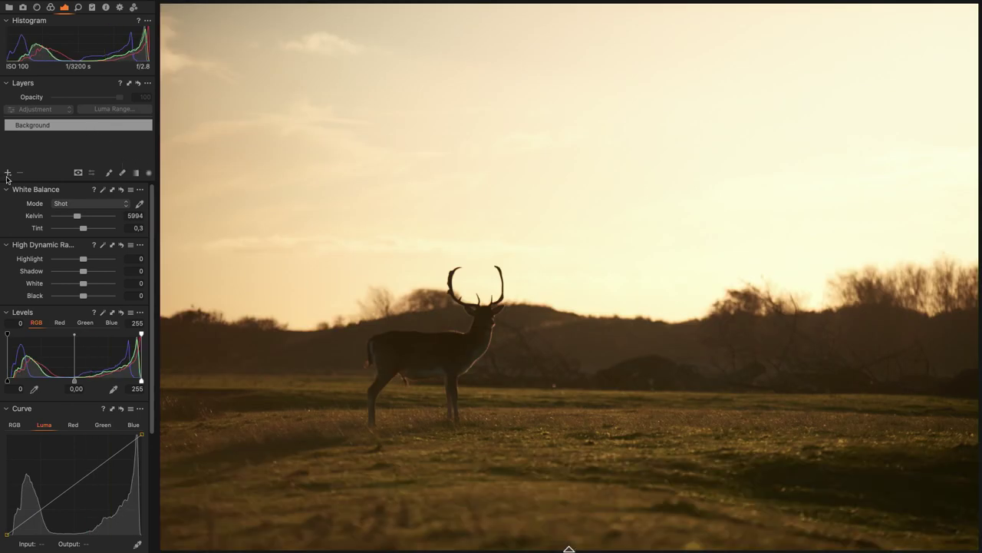
- Add three new adjustment layers to the deer photo
click(8, 173)
click(8, 173)
click(7, 172)
- Rename the three new layers Sky, Front and Colour
double_click(17, 146)
text(Sky)
key(Return)
double_click(24, 137)
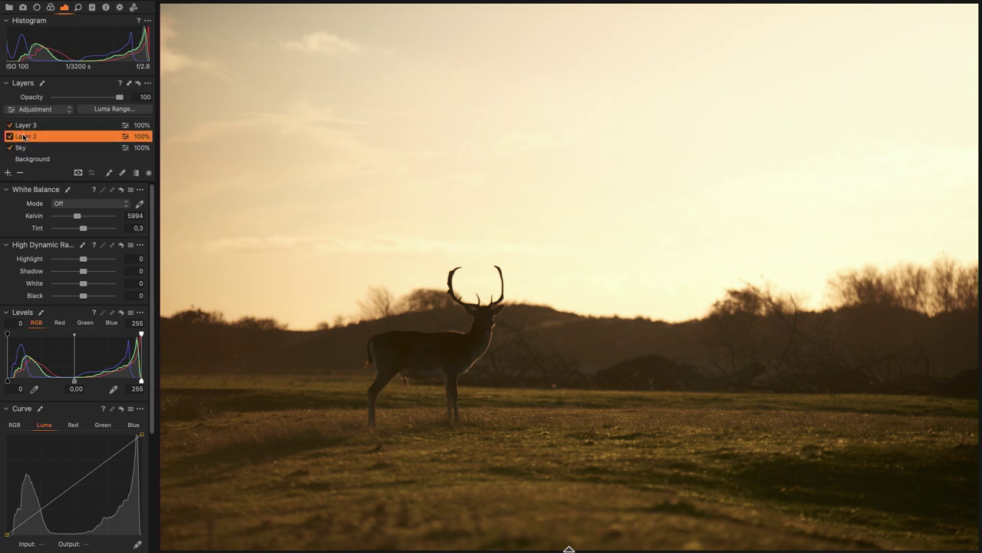
text(Front)
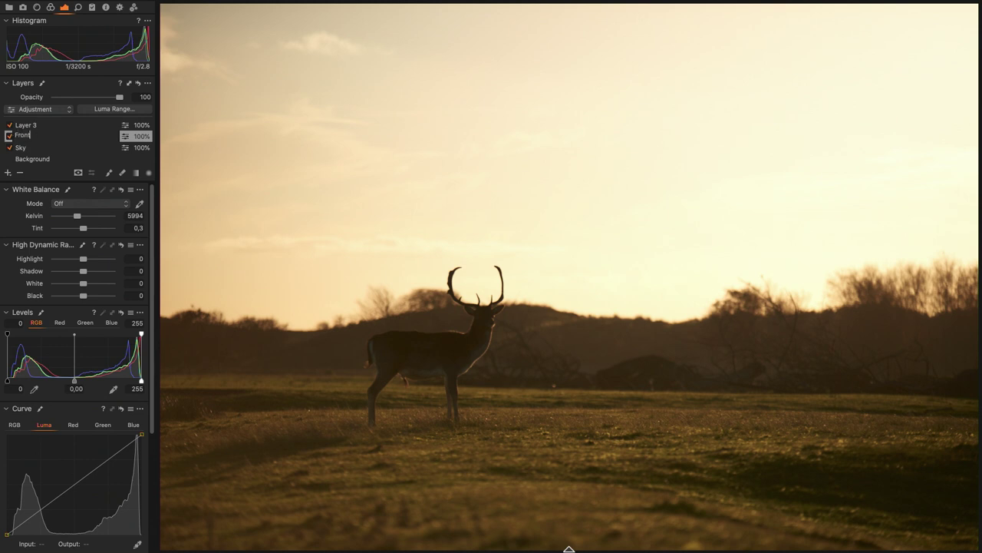
key(Return)
double_click(26, 123)
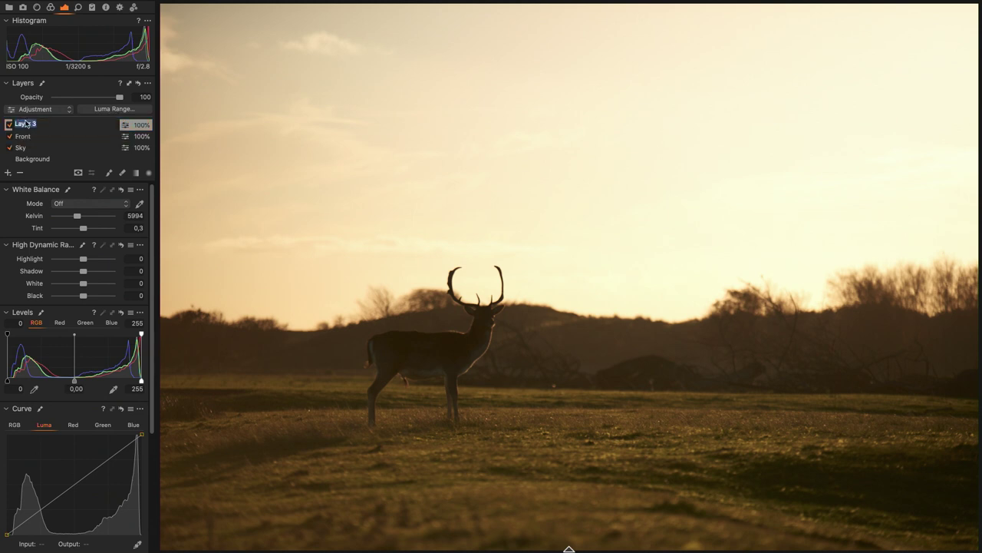
text(Colour)
key(Return)
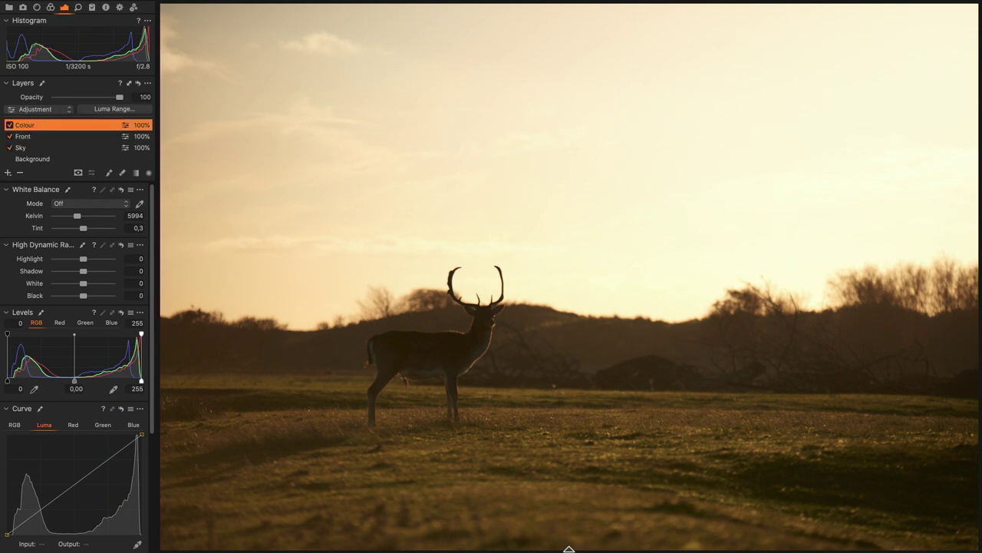
click(22, 148)
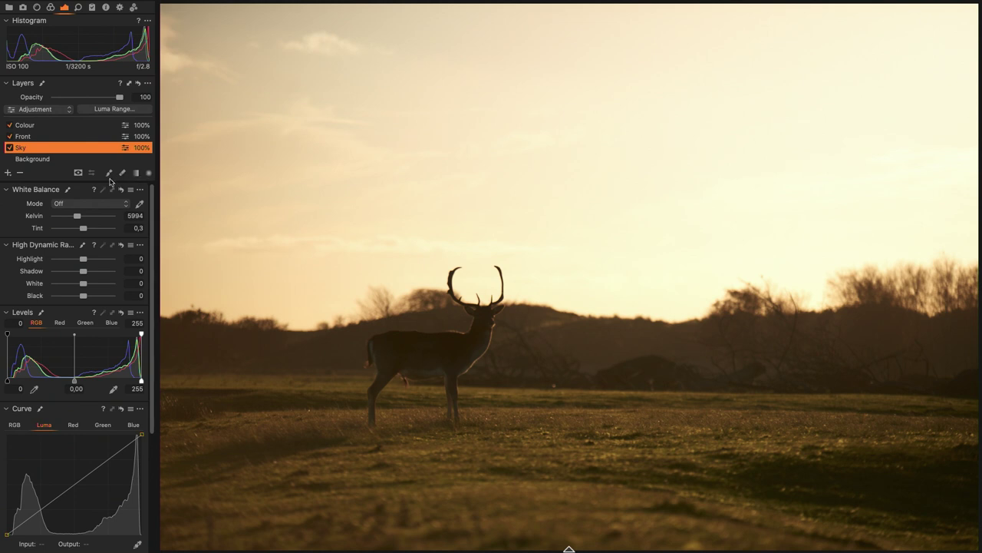
- On the Sky layer, gradient-mask down to the horizon, cool to 3604 K and darken with a curve
click(78, 172)
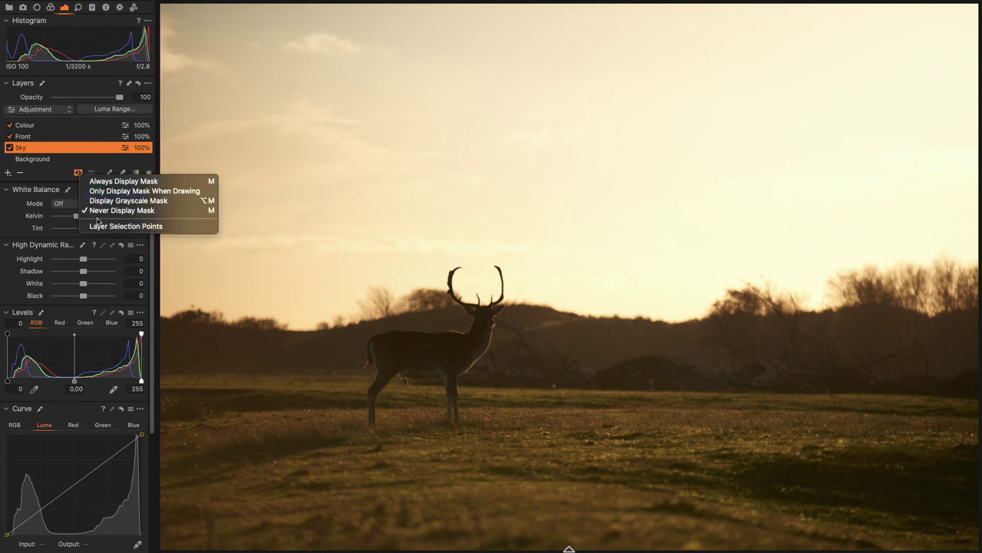
click(51, 182)
click(136, 173)
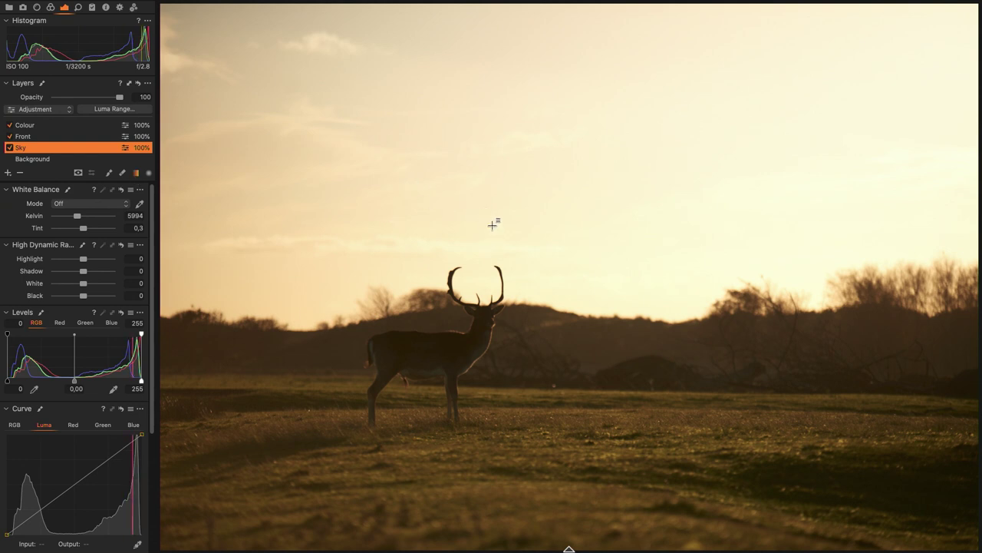
drag(493, 224, 492, 356)
drag(77, 217, 67, 217)
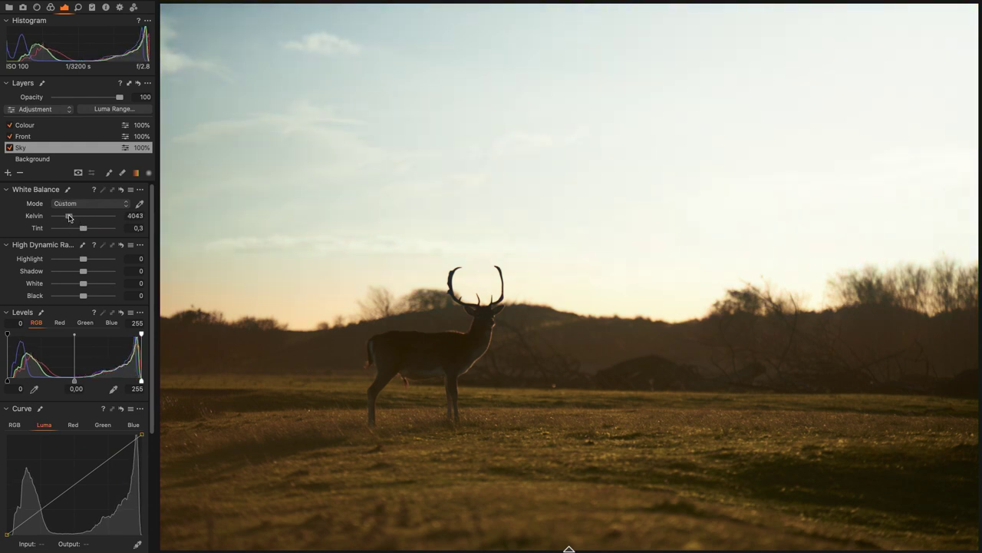
drag(58, 498, 71, 508)
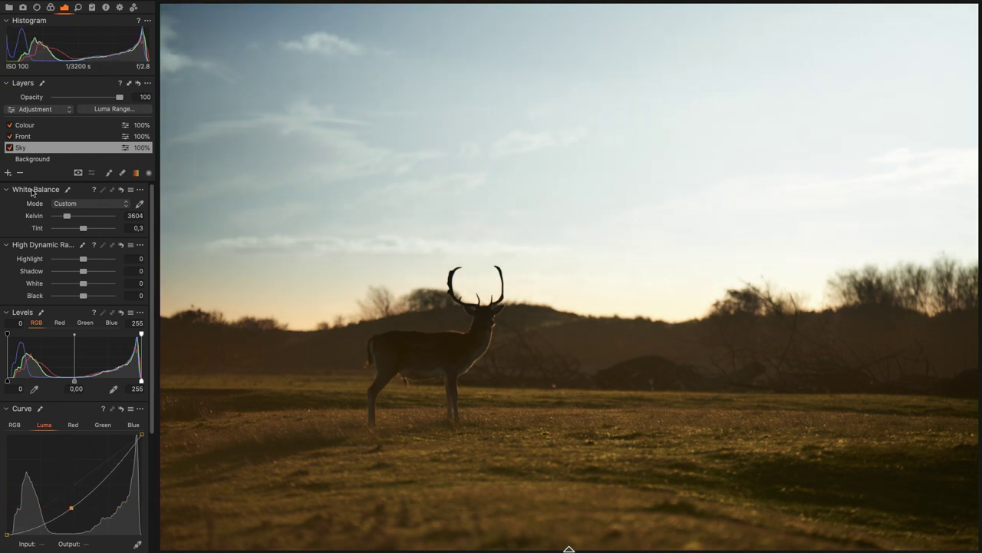
click(34, 137)
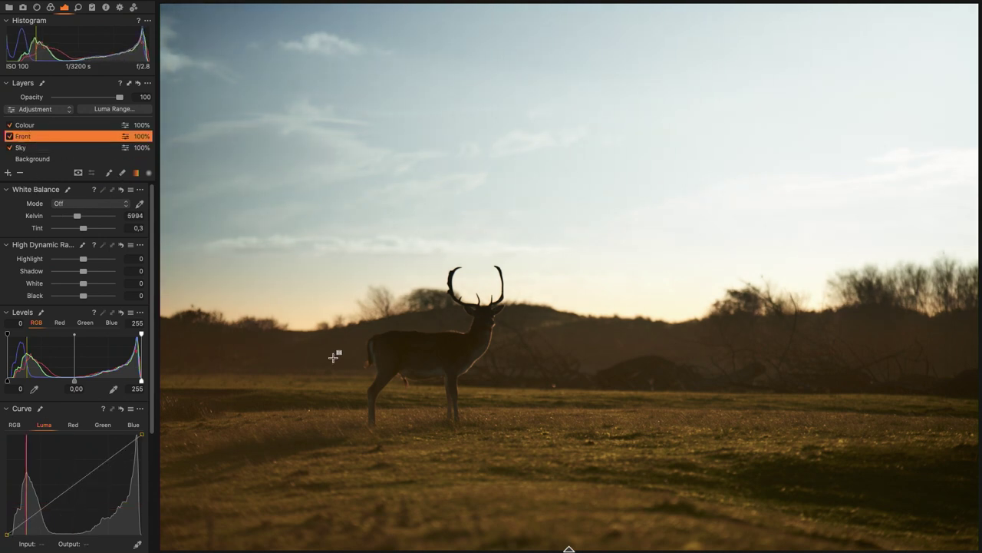
- Gradient-mask the foreground from the bottom, then set Shadow 28, Black -52 and 4469 K
drag(454, 324, 455, 373)
drag(83, 272, 70, 296)
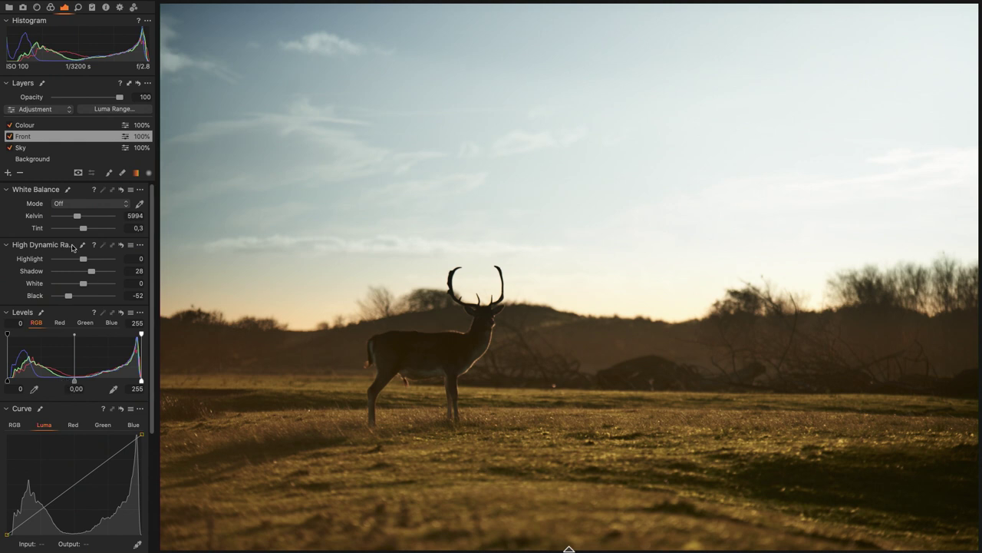
drag(77, 216, 70, 218)
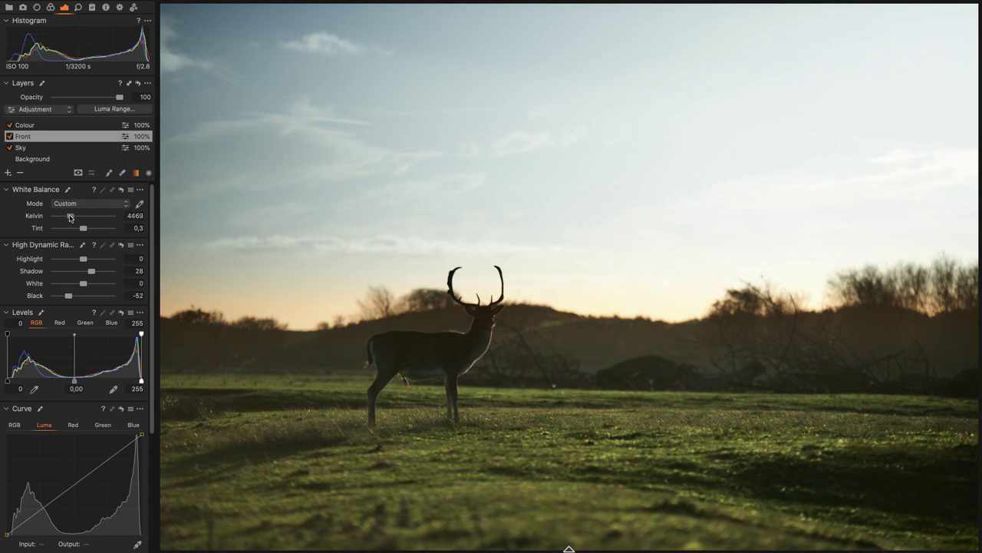
- Tint the Colour layer toward blue with the Color Balance wheel
click(39, 126)
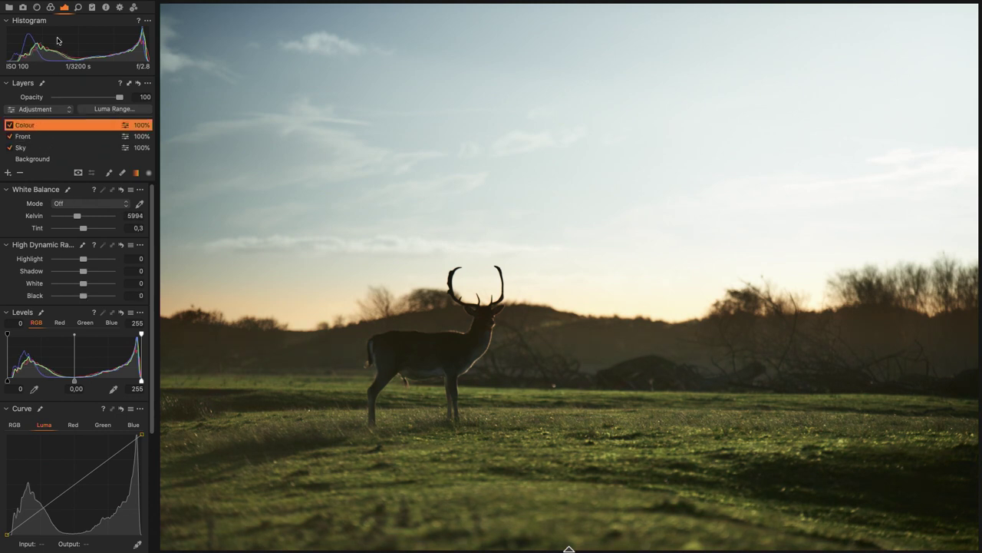
click(50, 8)
mouse_move(77, 244)
mouse_down()
mouse_move(68, 247)
mouse_move(92, 222)
mouse_move(82, 235)
mouse_up()
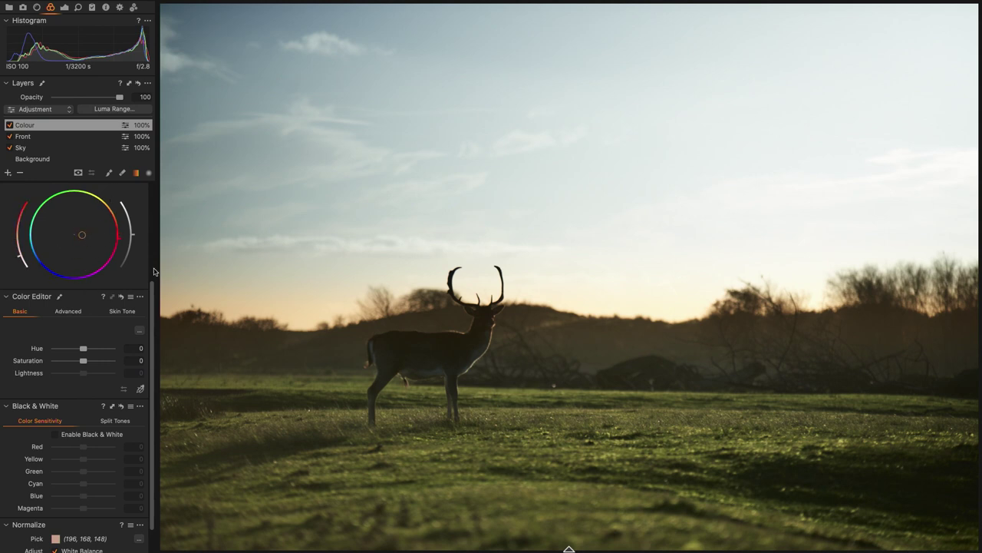
- Set the Adjustments Clipboard to include the Colour, Front and Sky layers
click(92, 7)
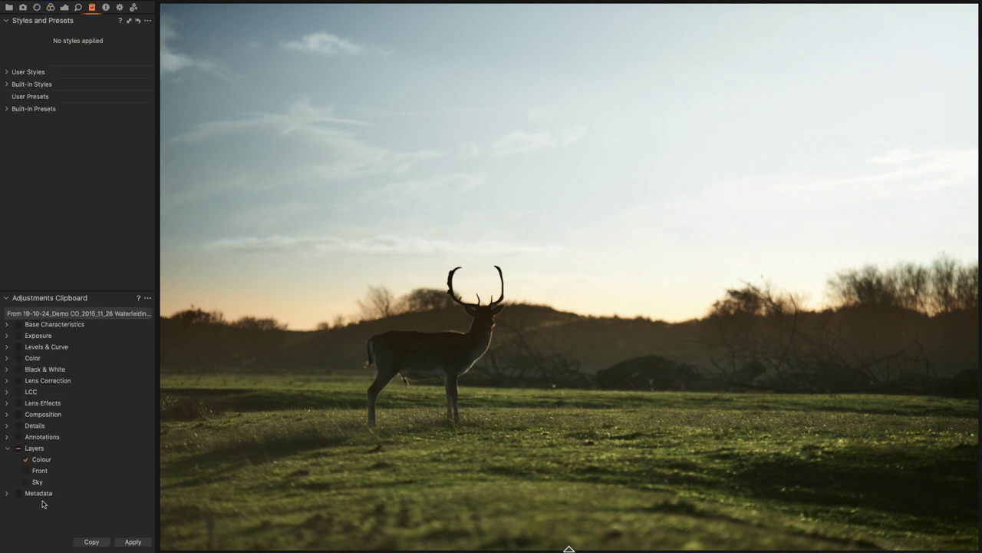
click(25, 481)
click(27, 460)
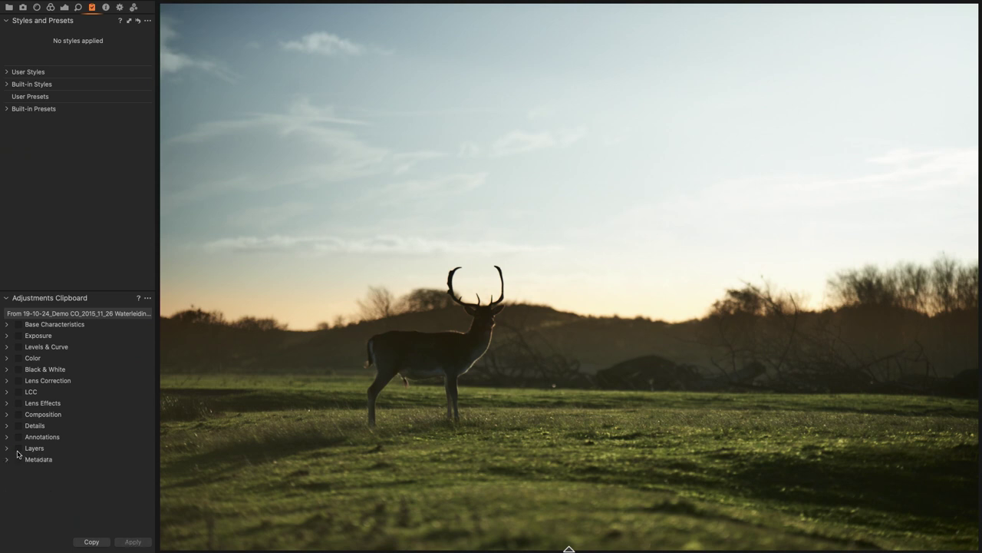
mouse_move(910, 15)
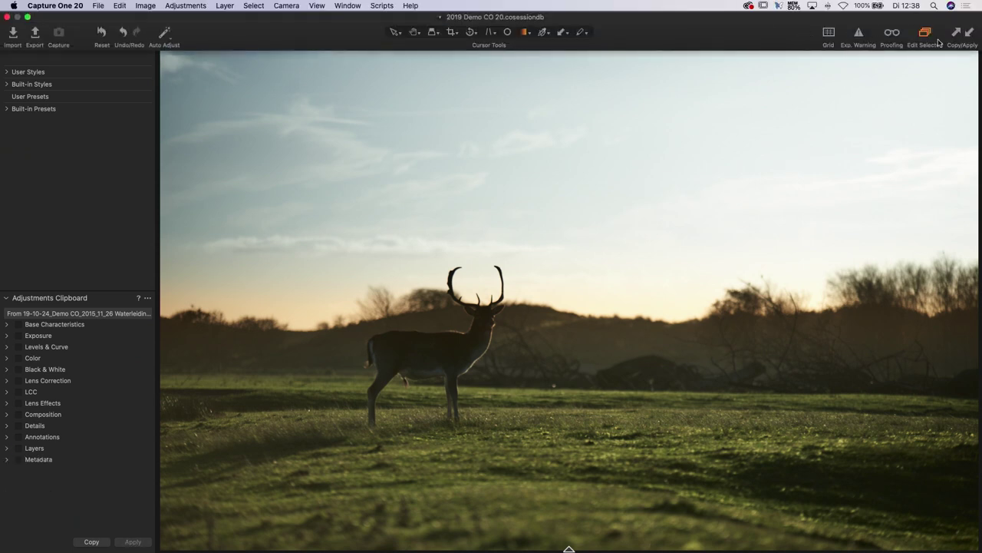
click(8, 448)
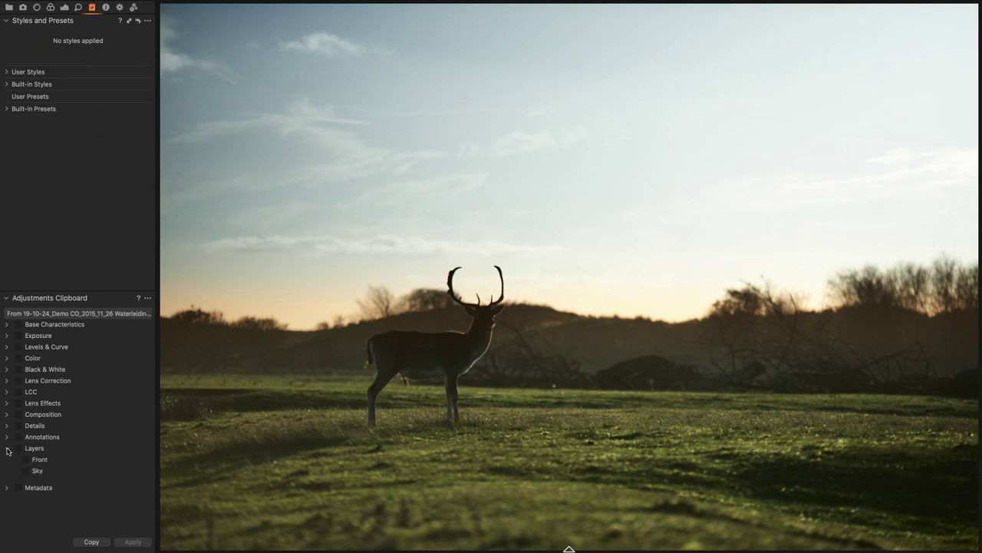
click(27, 459)
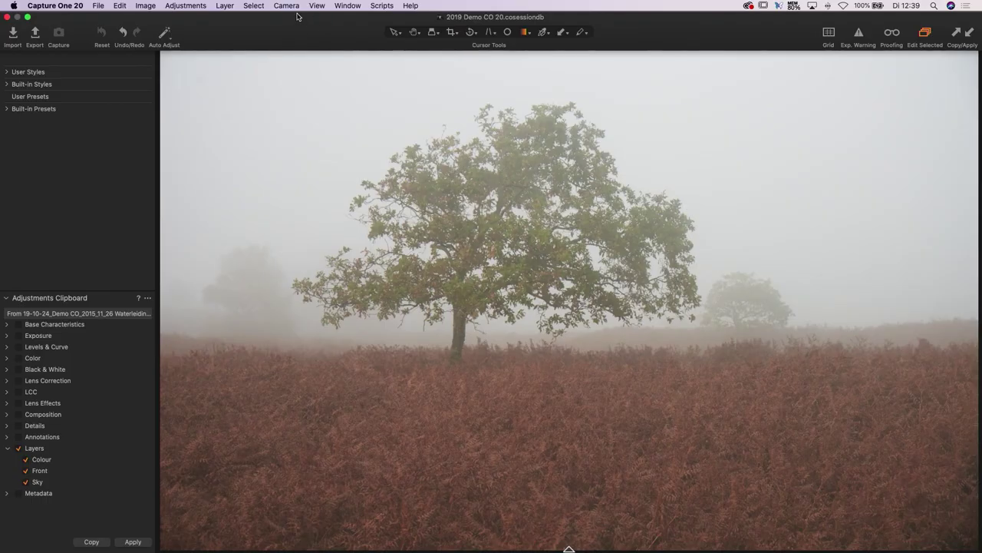
- Review the Select Next When setting in the Select menu
click(254, 5)
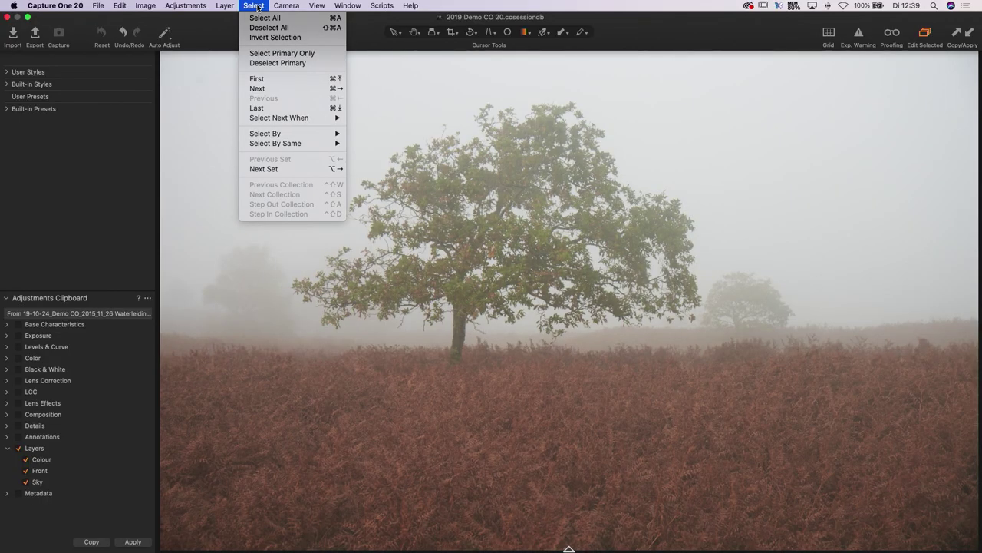
mouse_move(258, 121)
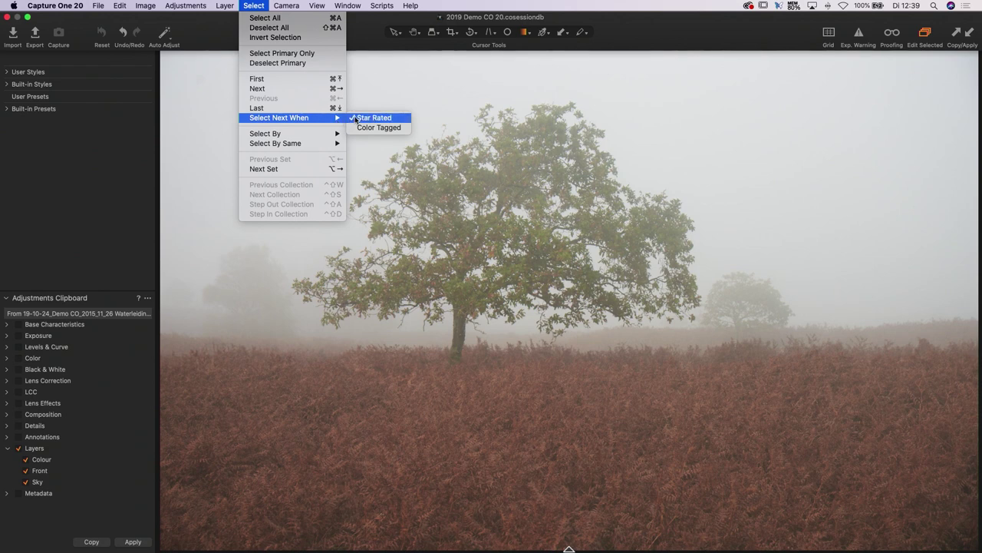
click(562, 484)
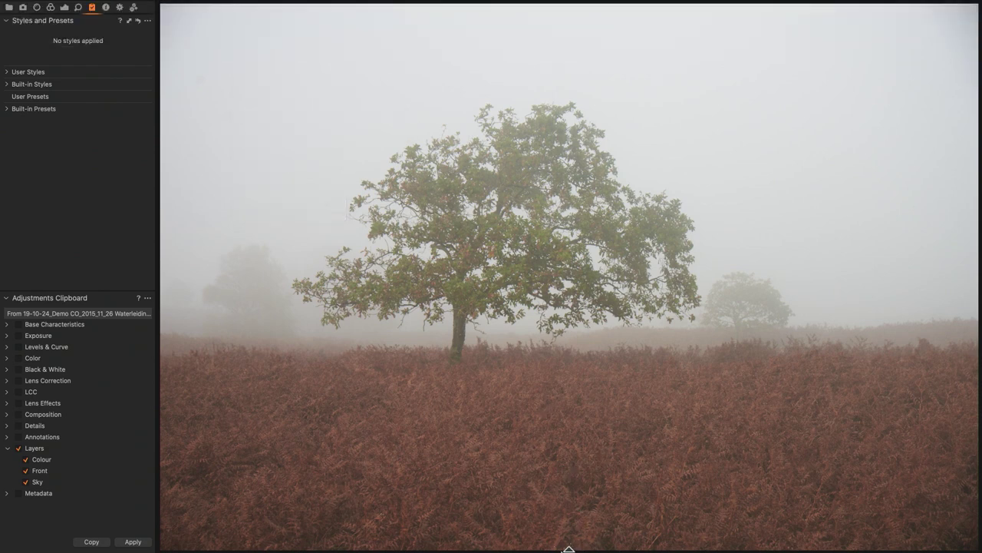
- Reveal the filmstrip and advance two photos forward through the foggy landscapes
click(569, 548)
key(Right)
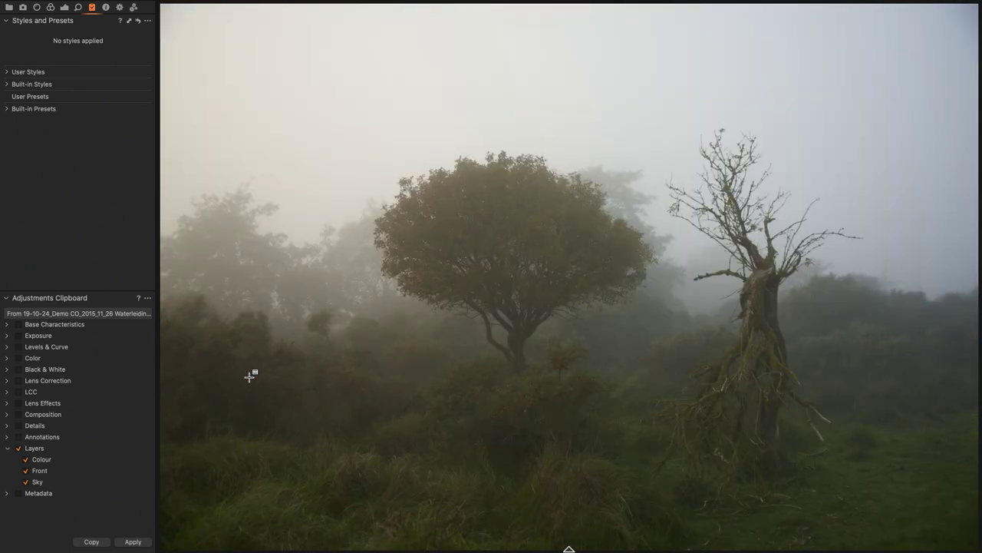
key(Right)
key(Right)
key(Right)
key(Right)
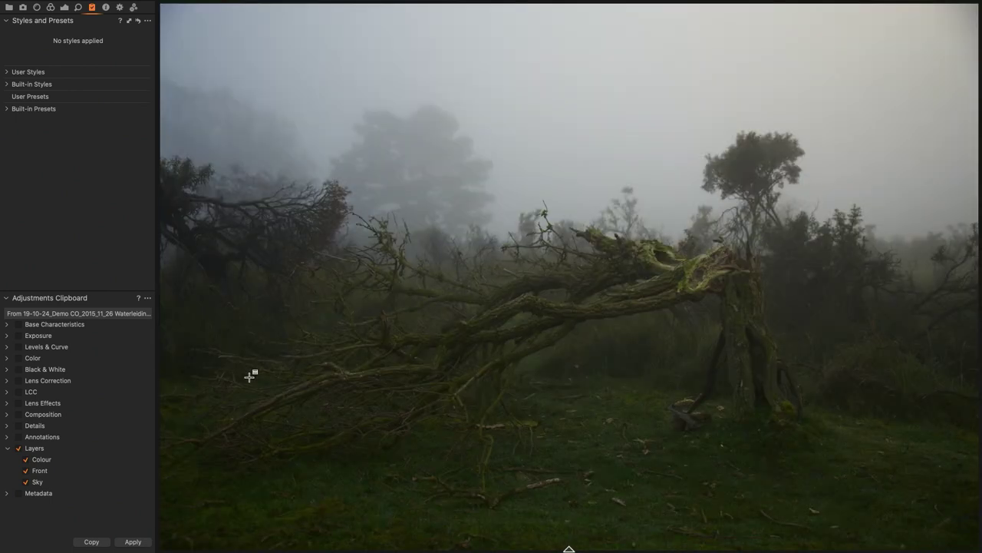